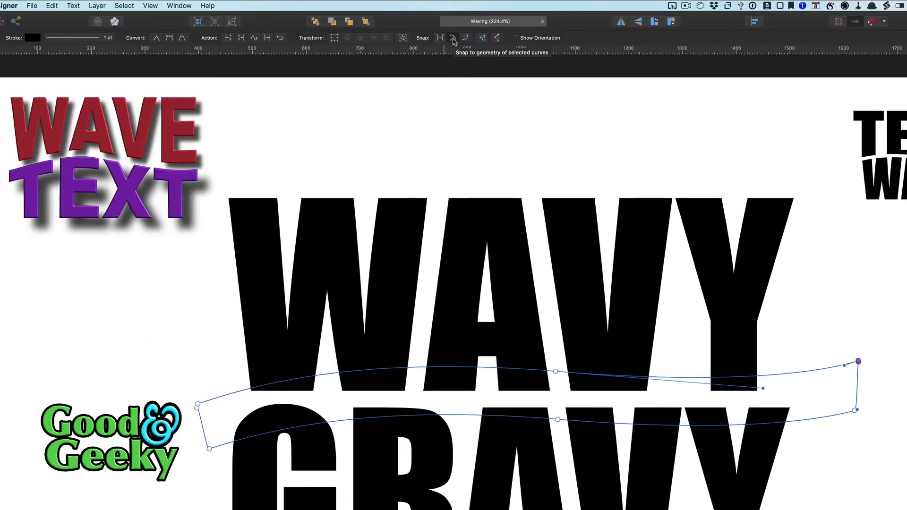
- Snap to the curve's own geometry and close the wavy band into a closed shape
left_click(452, 39)
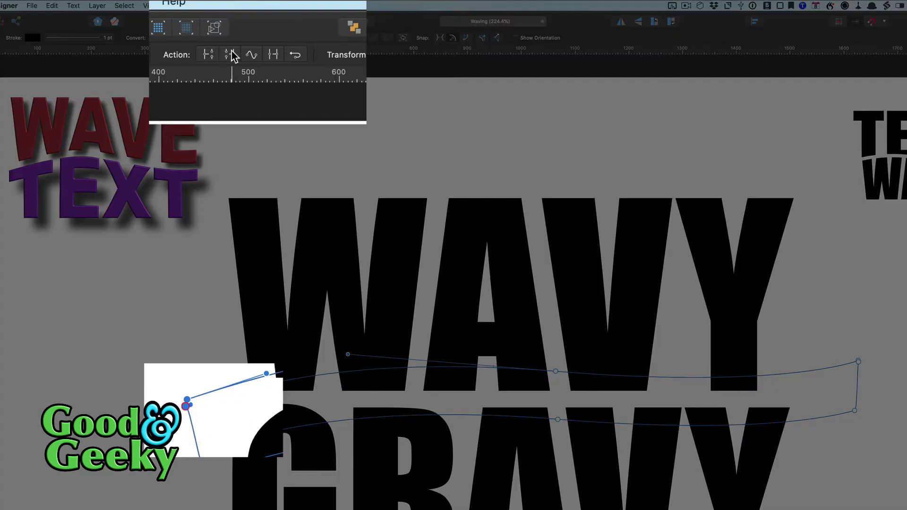
left_click(152, 95)
left_click(858, 362)
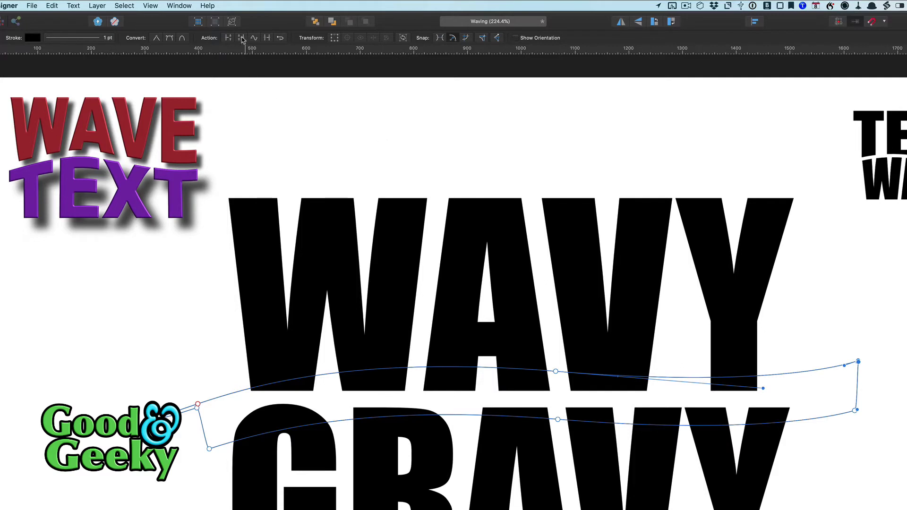
left_click(241, 38)
- Convert the WAVY text to curves
left_click(573, 229)
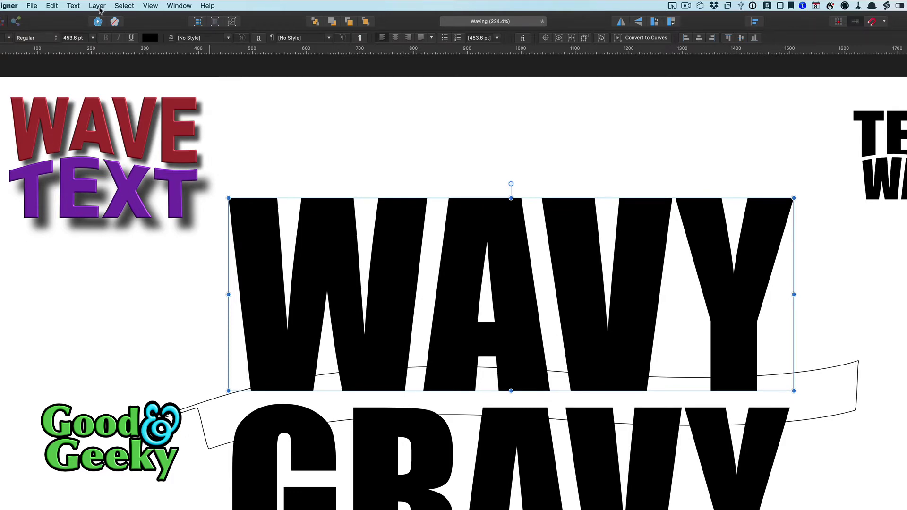
left_click(97, 5)
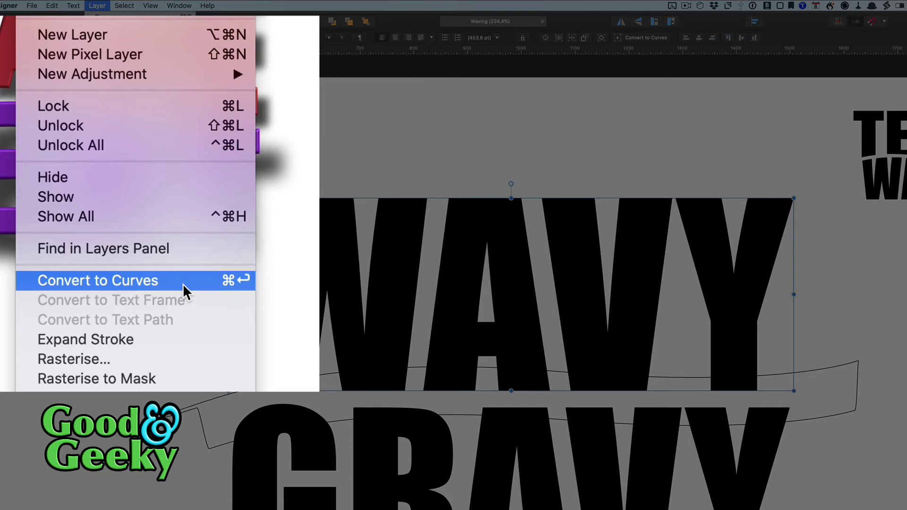
left_click(183, 284)
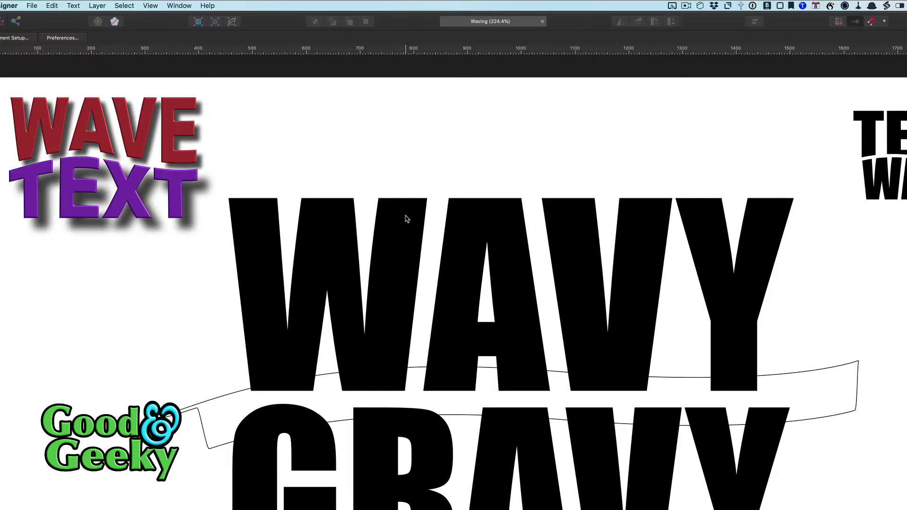
- Combine the W, A, V, Y letters into one compound shape, then select it with the wavy band
left_click(407, 218)
left_click(492, 211, "shift")
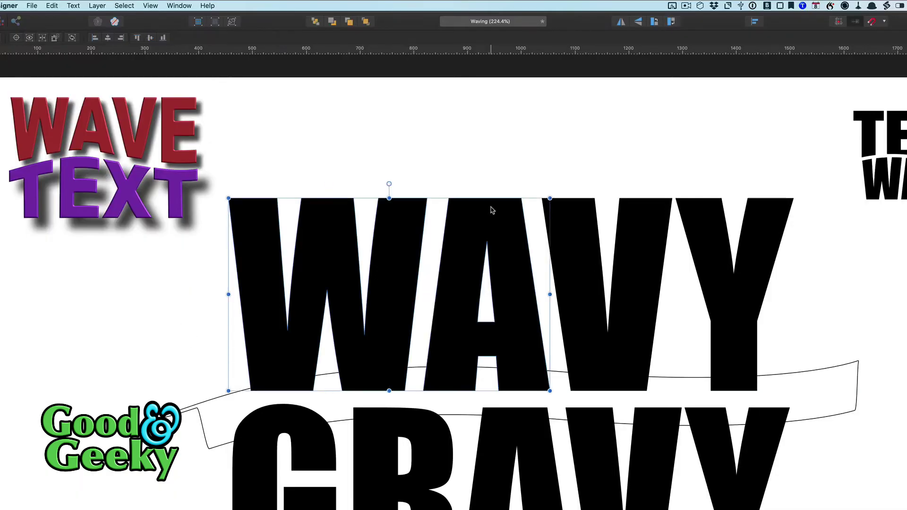
left_click(560, 206, "shift")
left_click(696, 204, "shift")
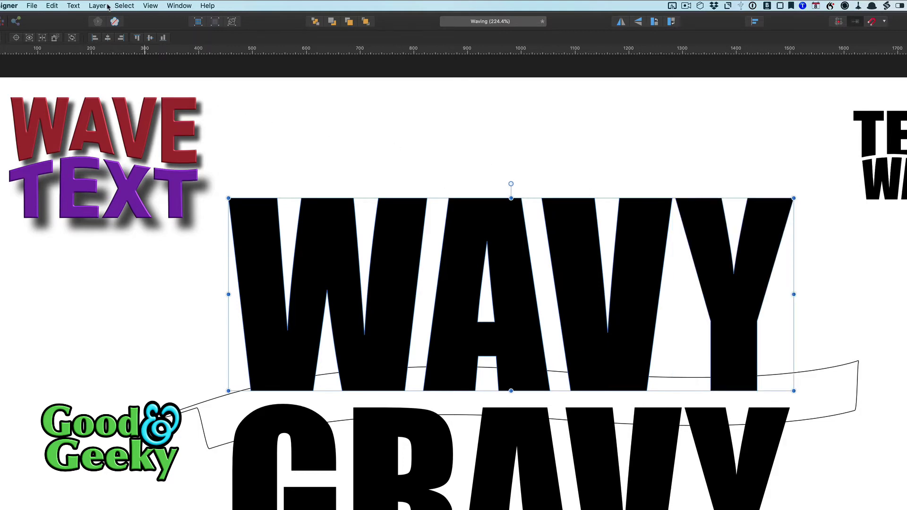
left_click(124, 6)
mouse_move(94, 8)
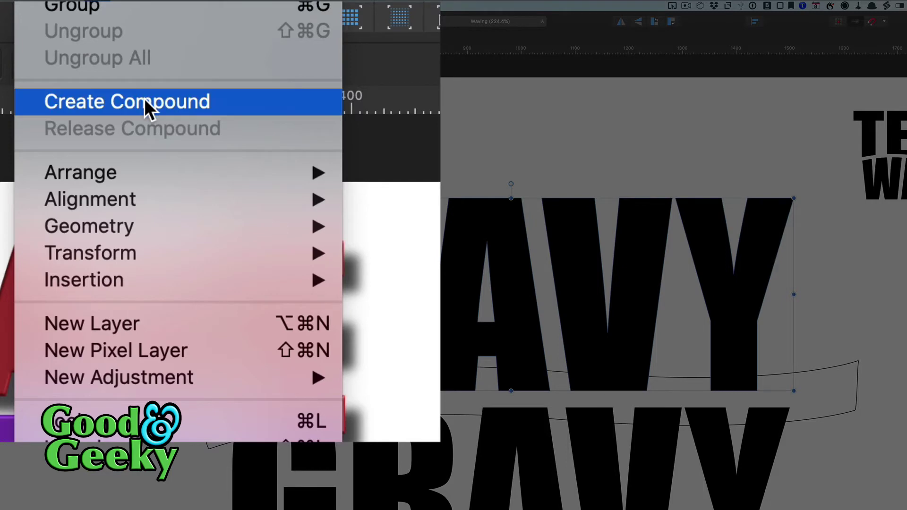
left_click(140, 51)
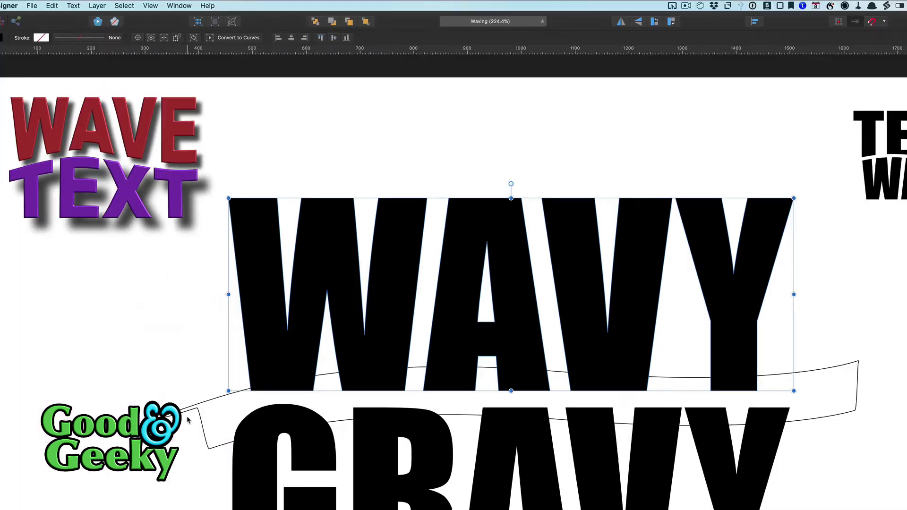
left_click(198, 405)
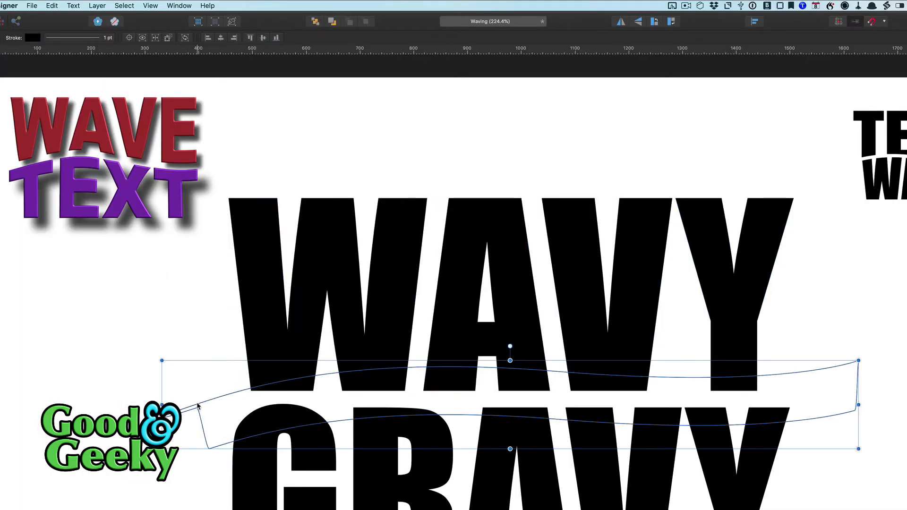
left_click(259, 331, "shift")
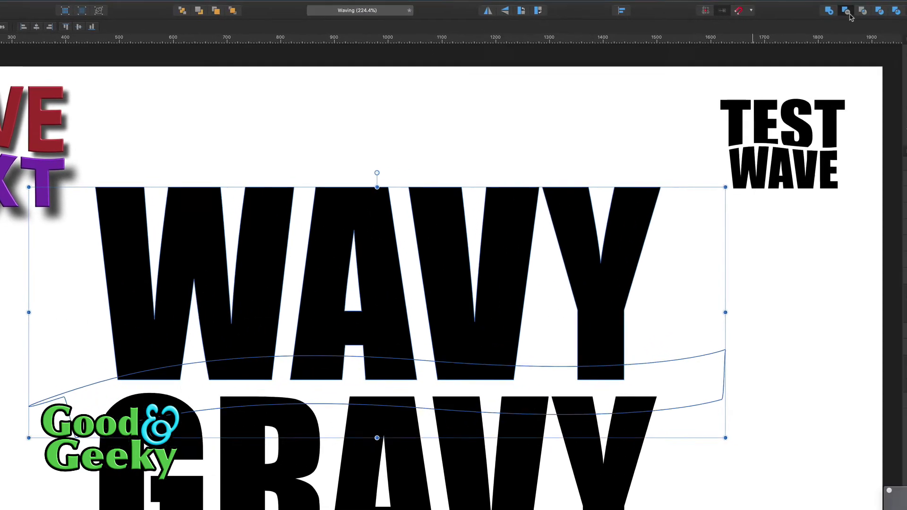
- Subtract the wavy band from WAVY, redoing the subtraction, then paste a copy of the band back
left_click(829, 14)
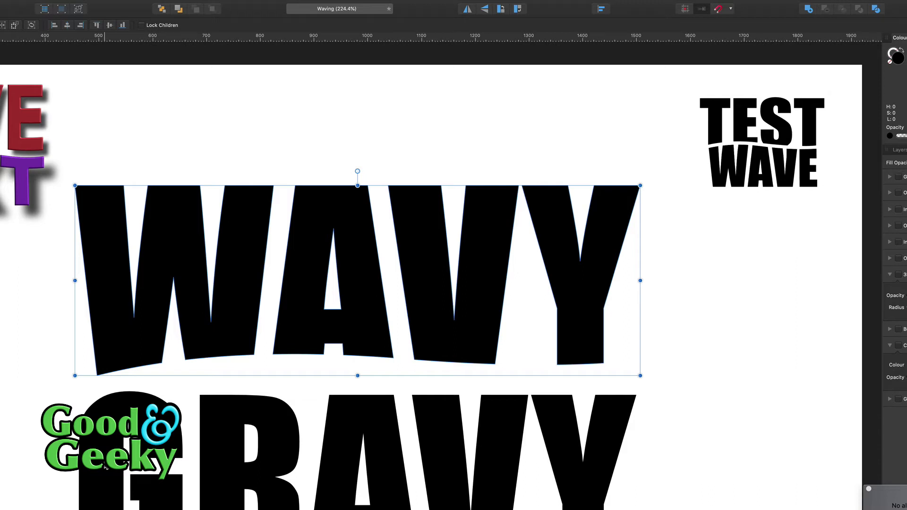
key("super+z")
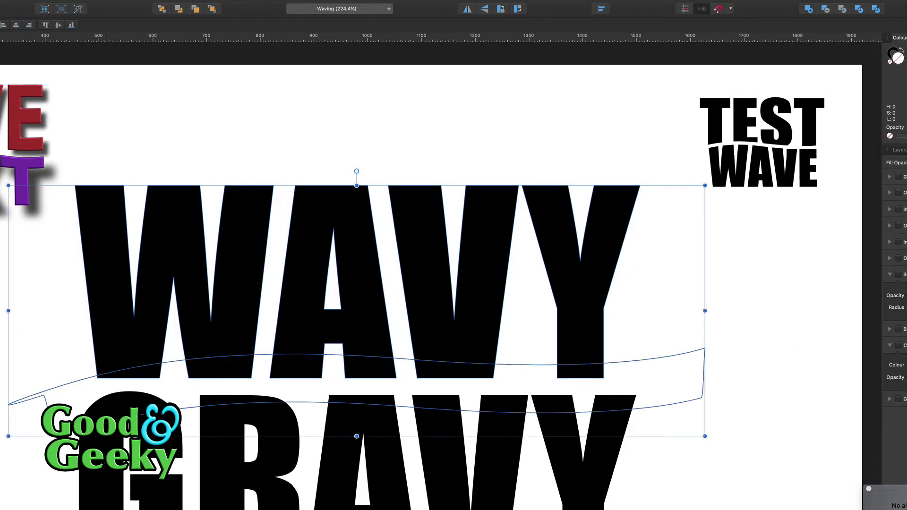
key("super+d")
left_click(28, 400)
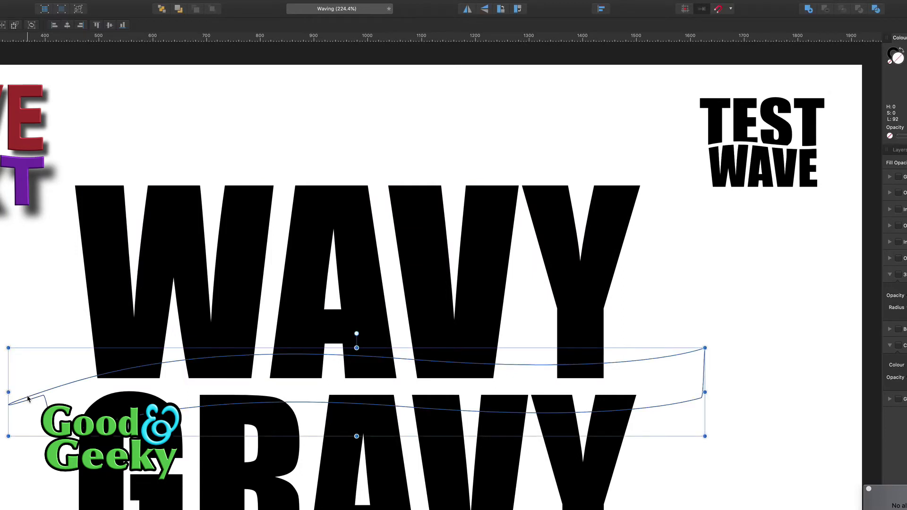
left_click(103, 326, "shift")
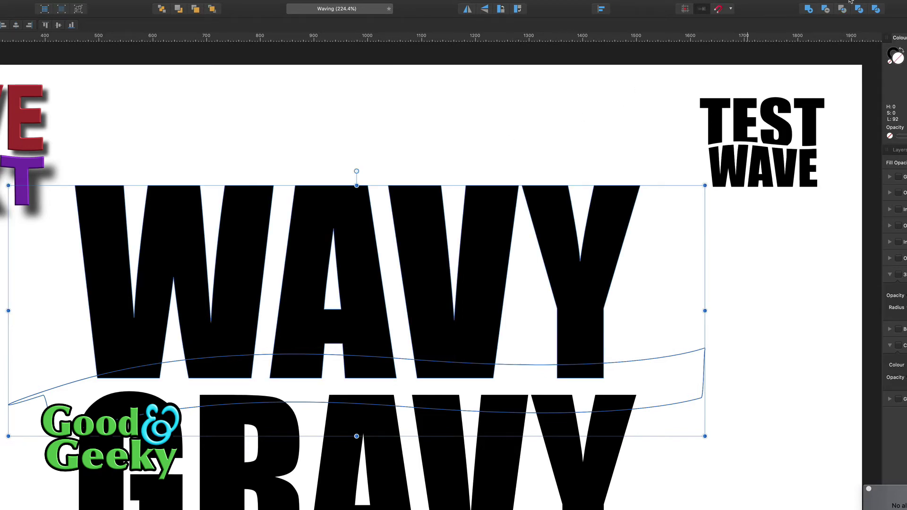
left_click(825, 9)
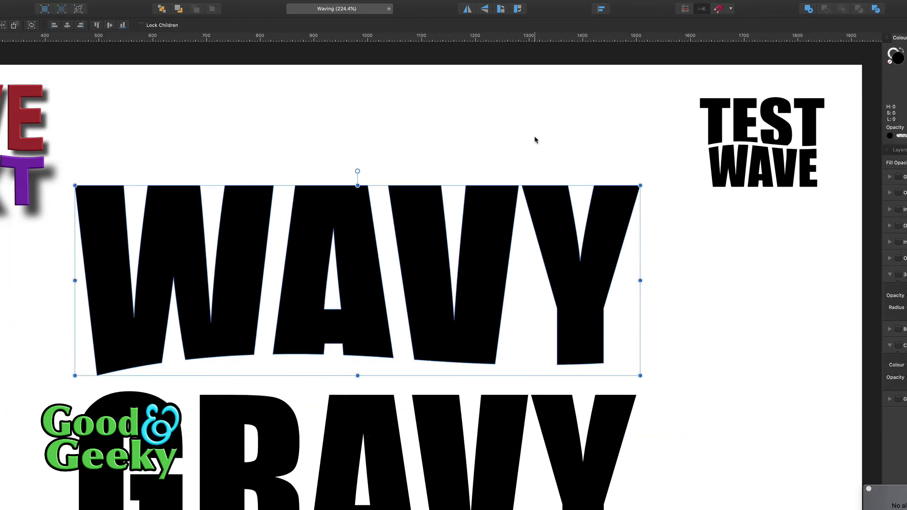
key("super+v")
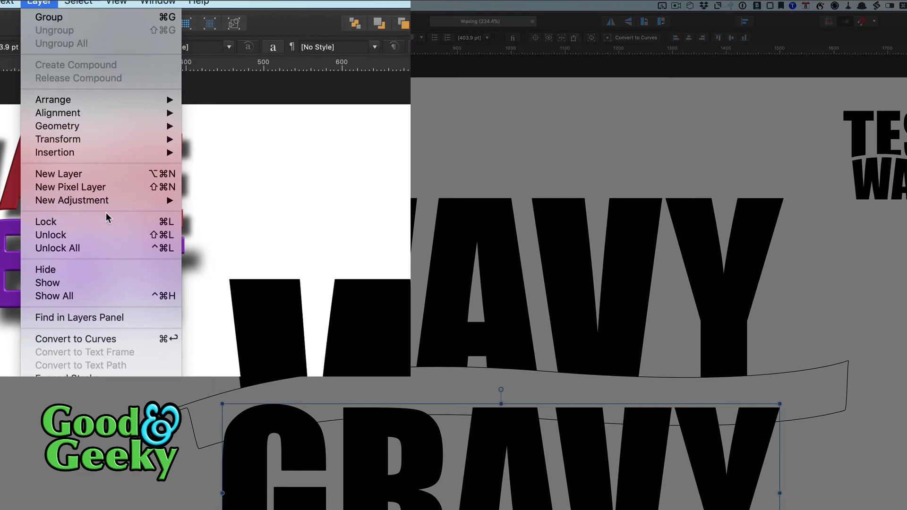
- Convert GRAVY to curves, ungroup and compound its letters, then remove the wavy band
left_click(118, 339)
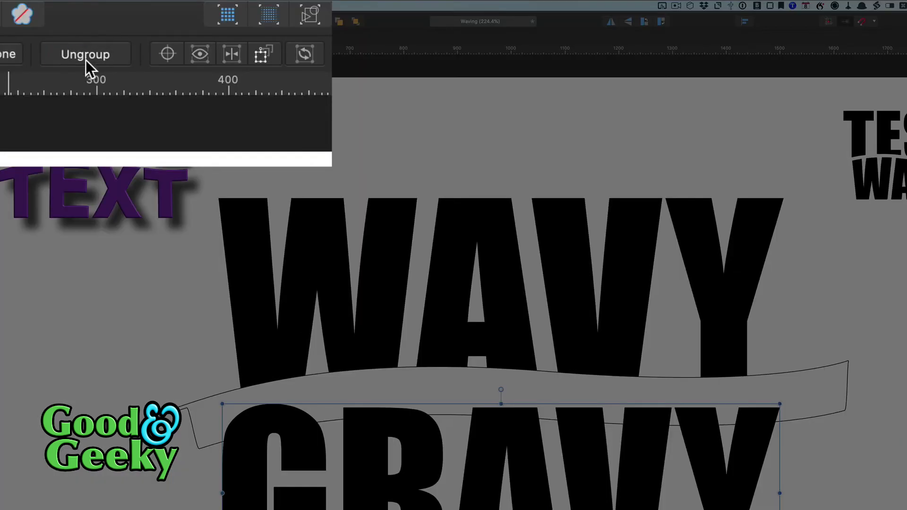
left_click(86, 56)
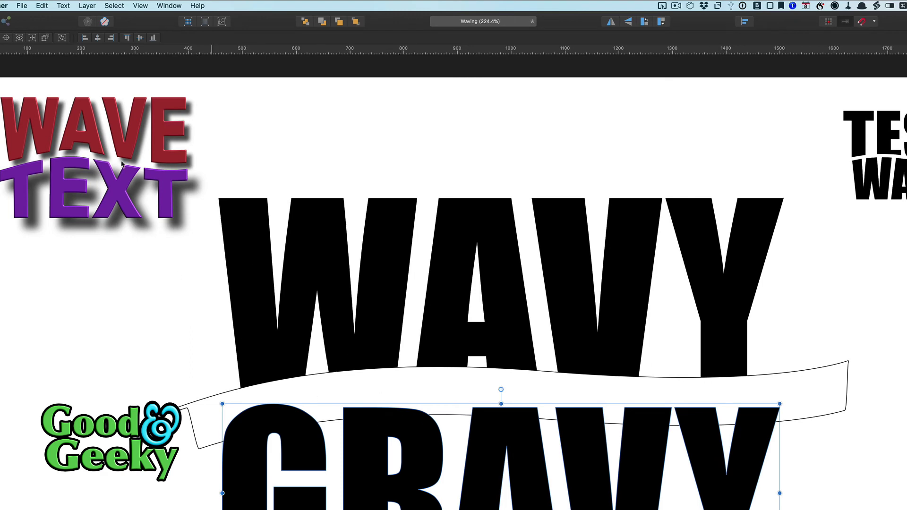
left_click(113, 6)
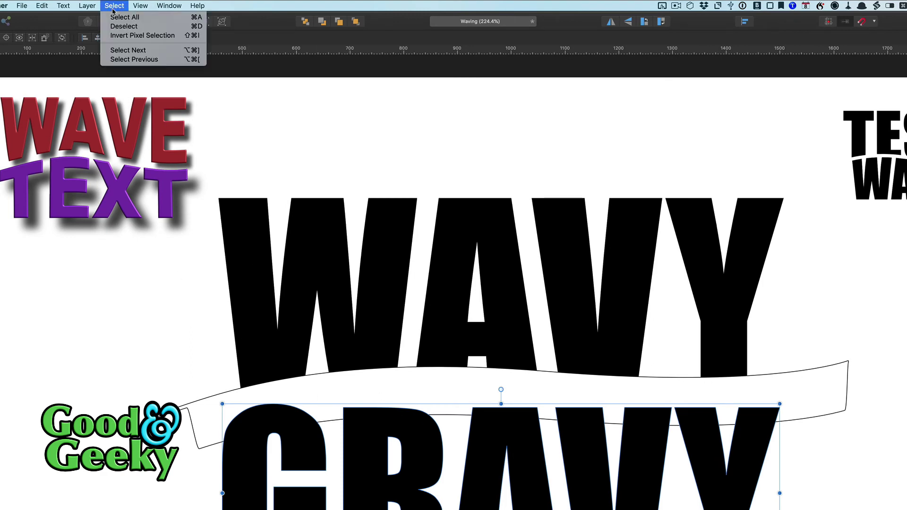
mouse_move(87, 6)
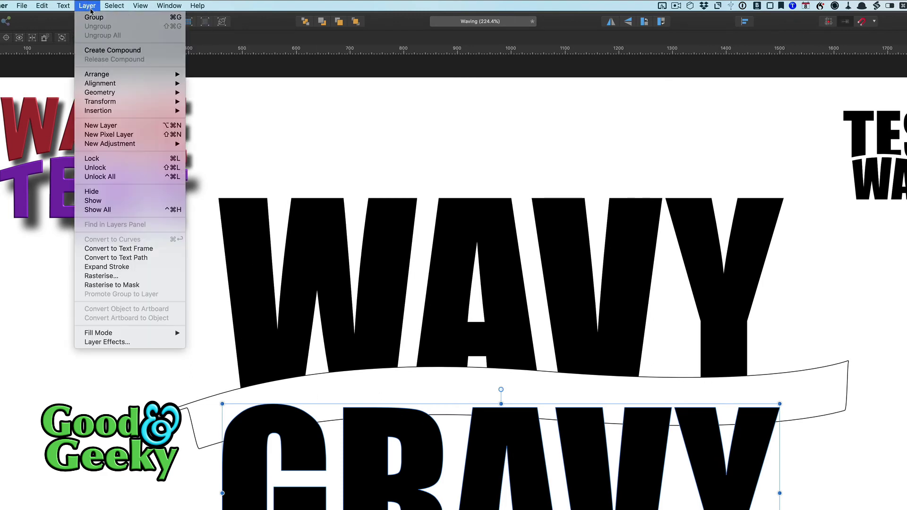
left_click(122, 52)
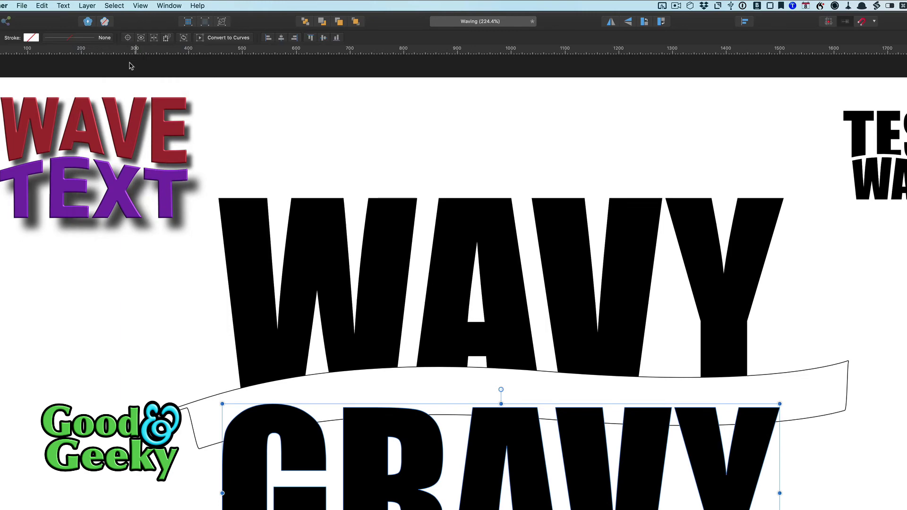
left_click(207, 400)
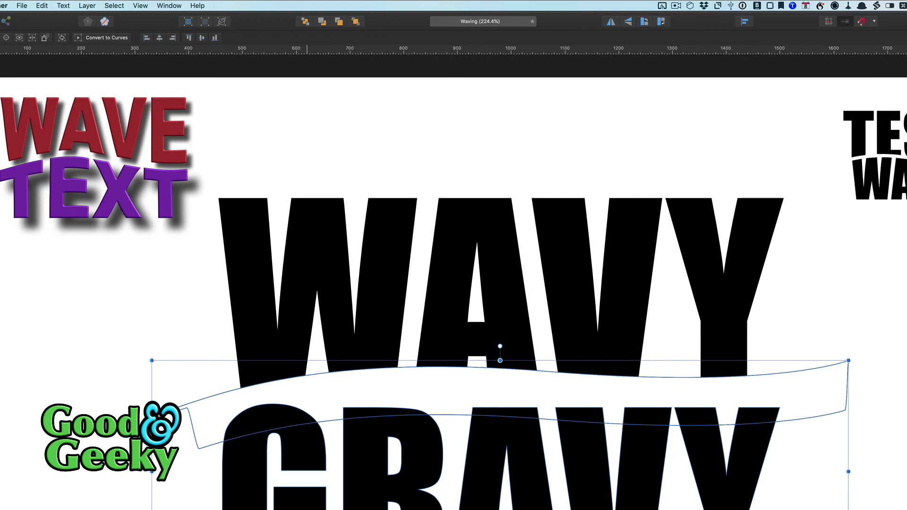
key("Delete")
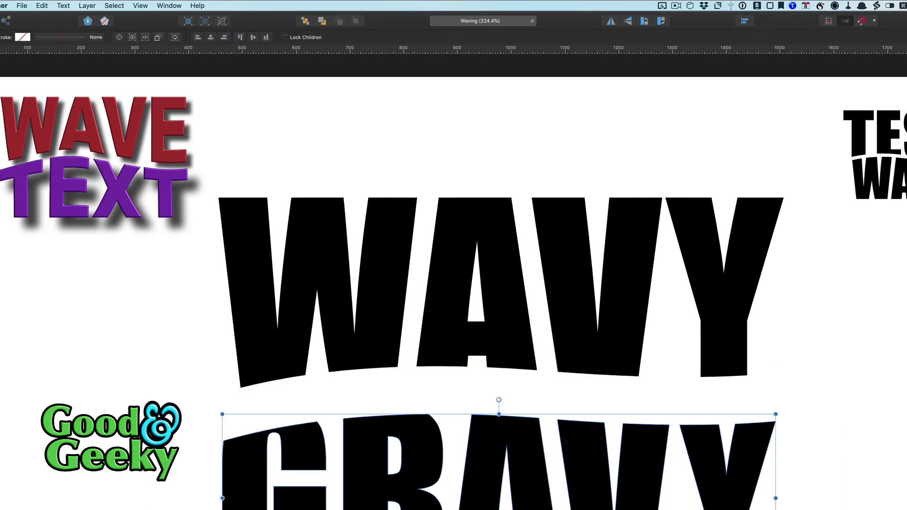
- Drag WAVY down about 42 px so its wavy bottom nestles against GRAVY's top
left_click(884, 318)
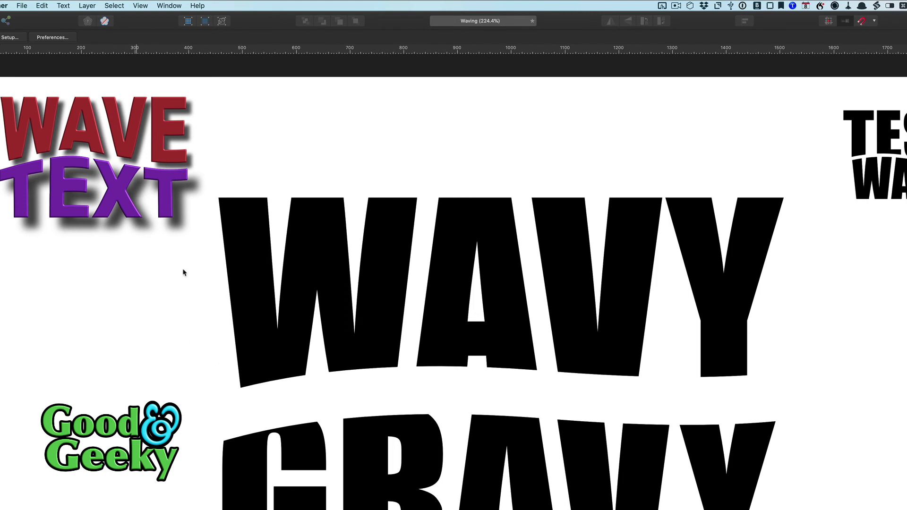
left_click_drag(404, 232, 405, 245)
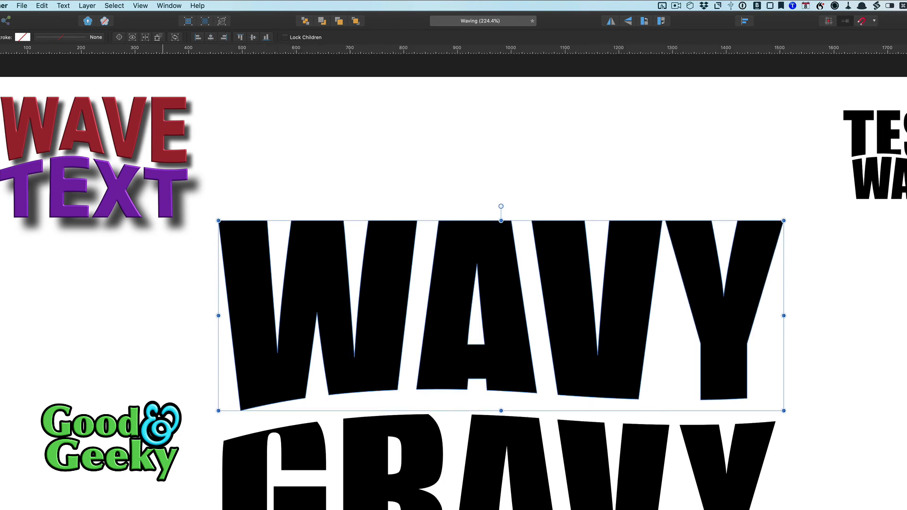
key("Escape")
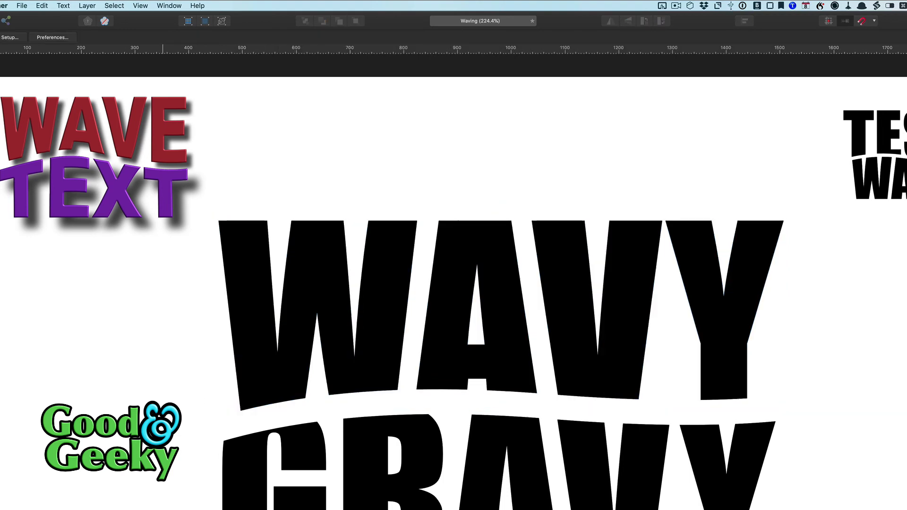